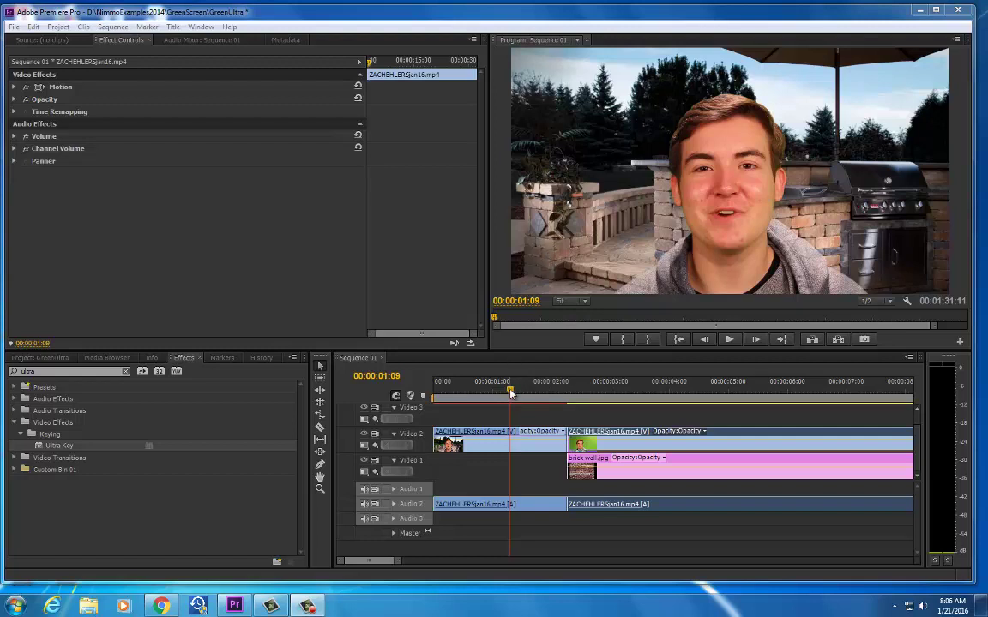
# Browse the GreenUltraDemo folder in the Import dialog, then cancel without importing anything.
pyautogui.click(14, 27)
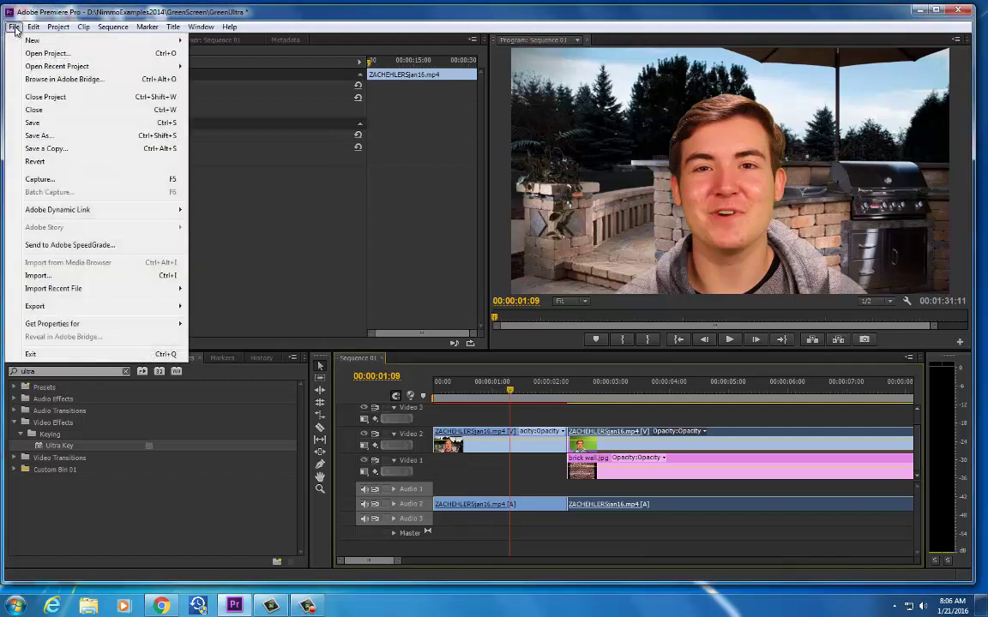
pyautogui.click(39, 275)
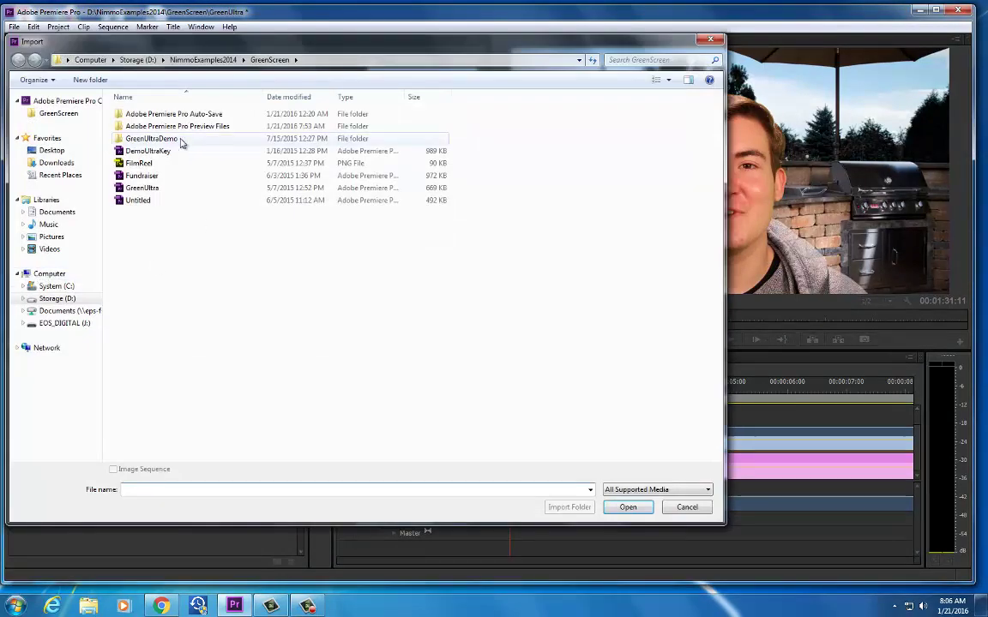
pyautogui.doubleClick(163, 139)
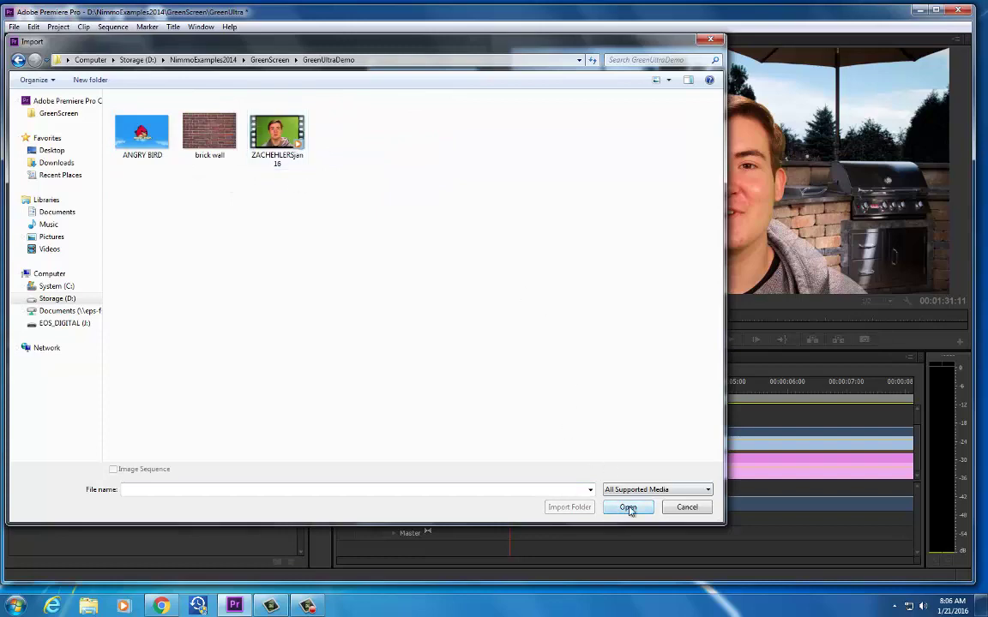
pyautogui.click(691, 507)
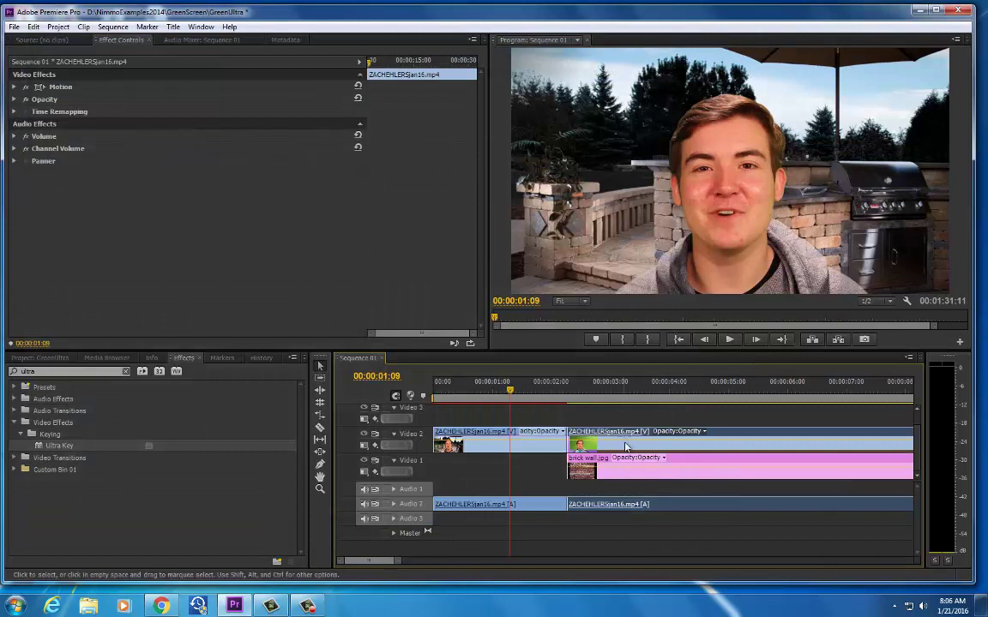
# Put the playhead on the green-screen shot at 00:00:02:13 and show the Project bin.
pyautogui.click(580, 393)
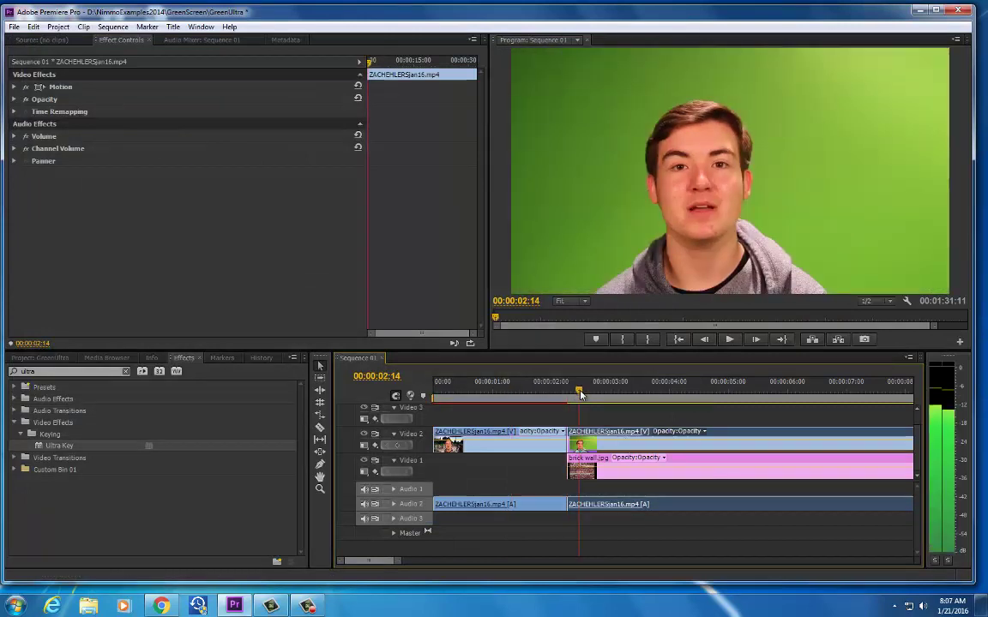
pyautogui.click(31, 359)
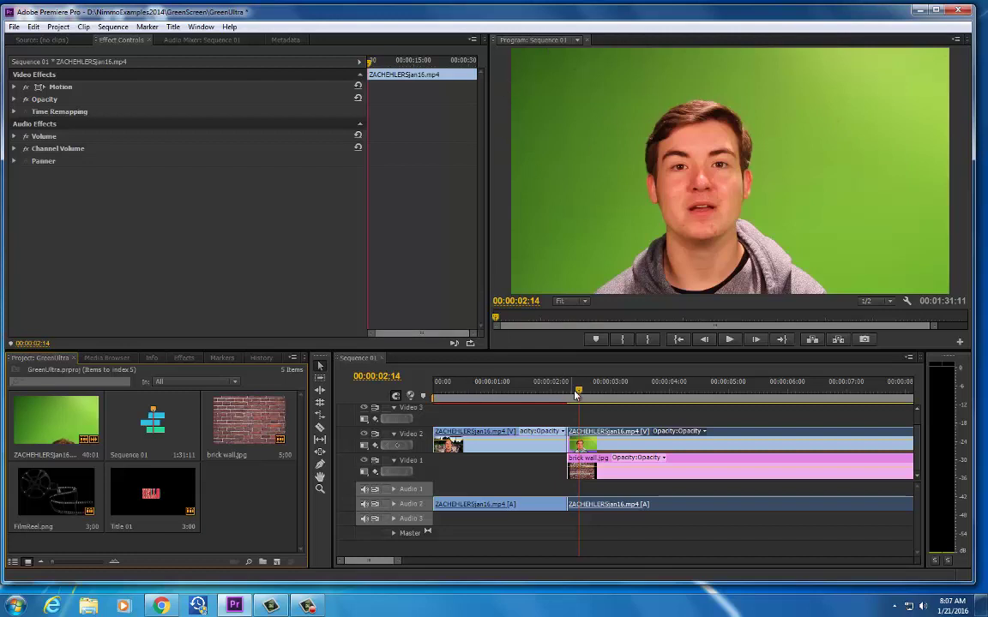
pyautogui.moveTo(580, 391); pyautogui.dragTo(577, 391)
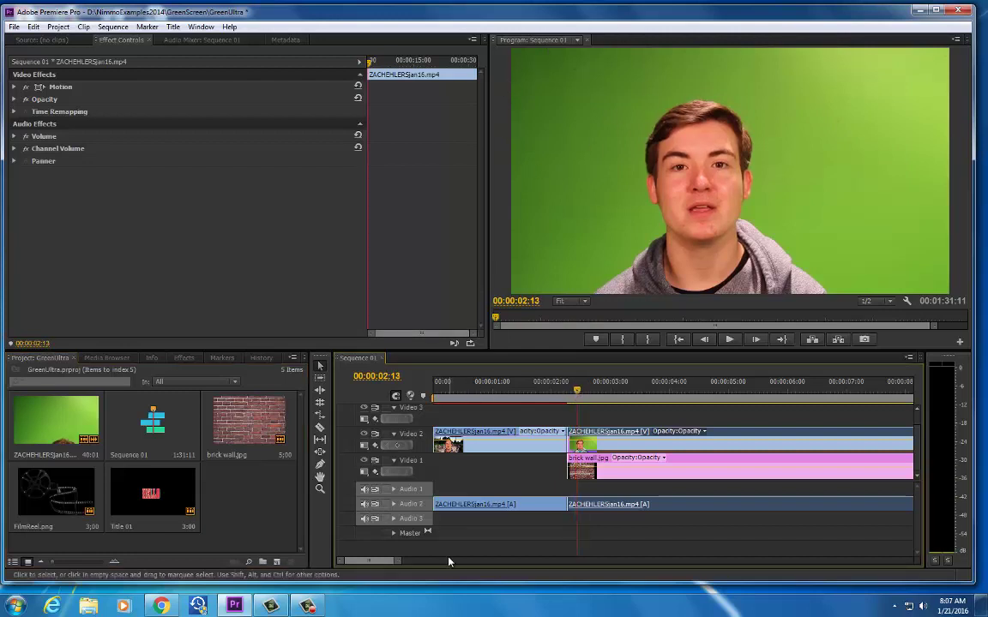
# Search Effects for 'ultra' and drag Ultra Key onto the second Video 2 clip.
pyautogui.click(184, 358)
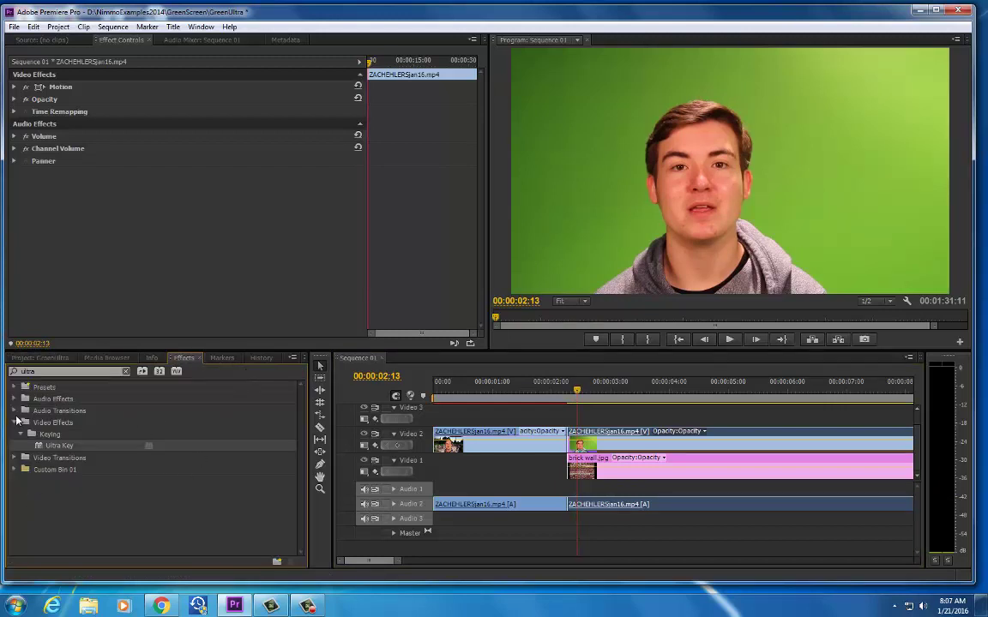
pyautogui.doubleClick(45, 371)
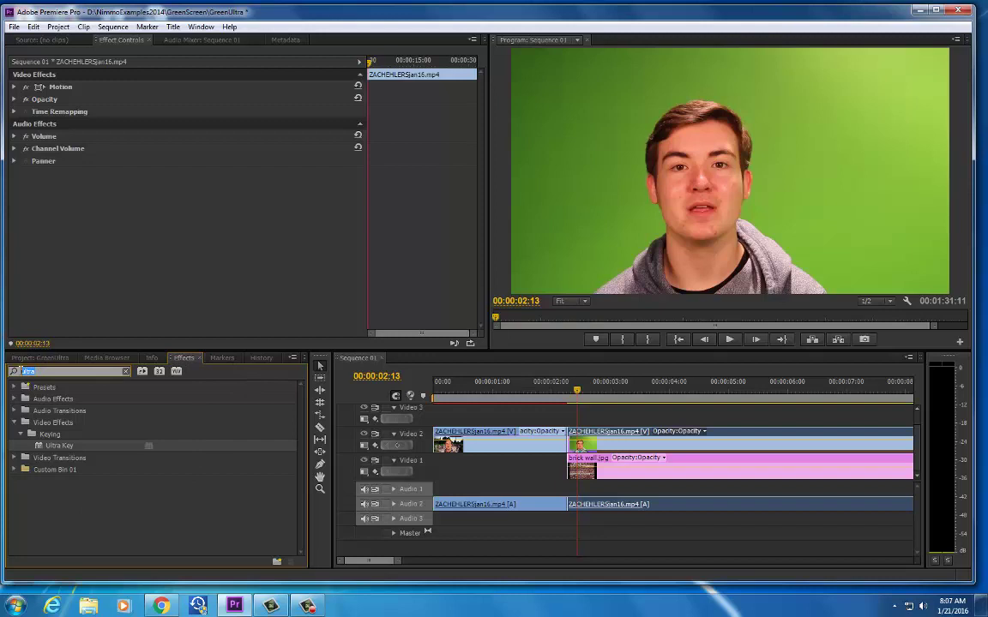
pyautogui.write('u')
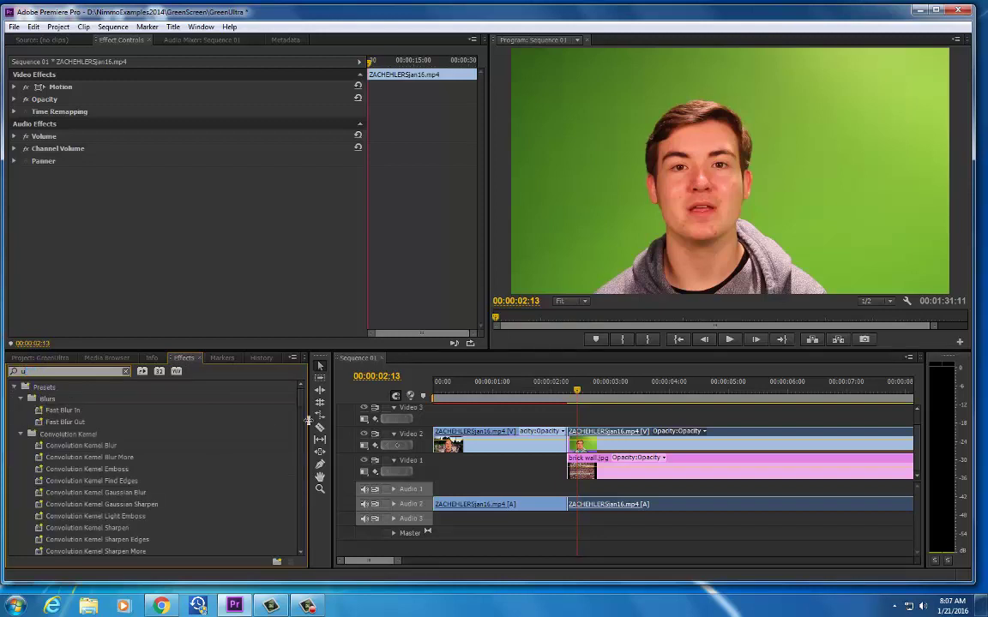
pyautogui.write('ltra')
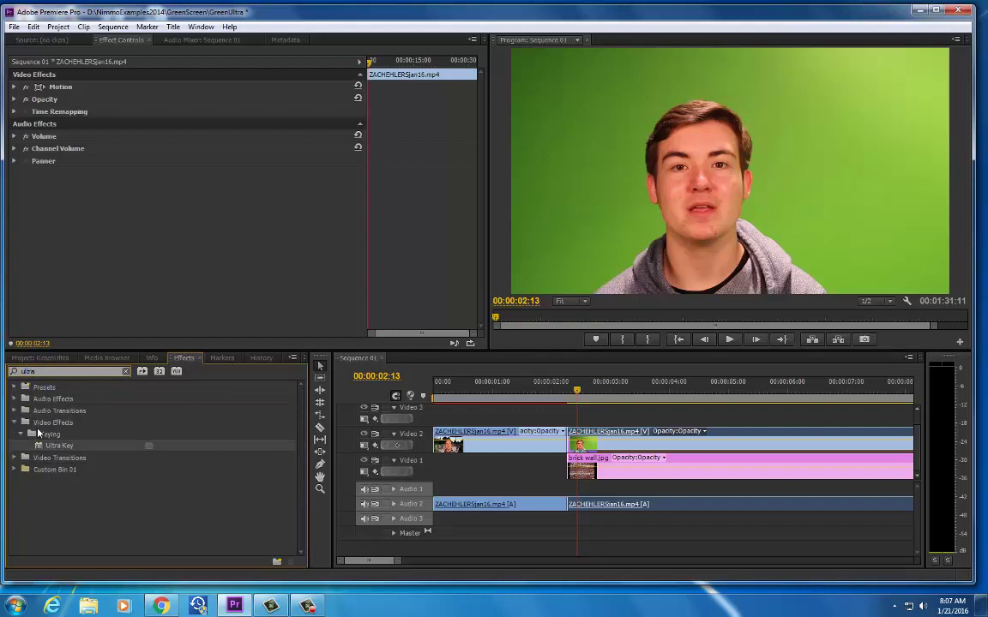
pyautogui.moveTo(40, 448); pyautogui.dragTo(585, 444)
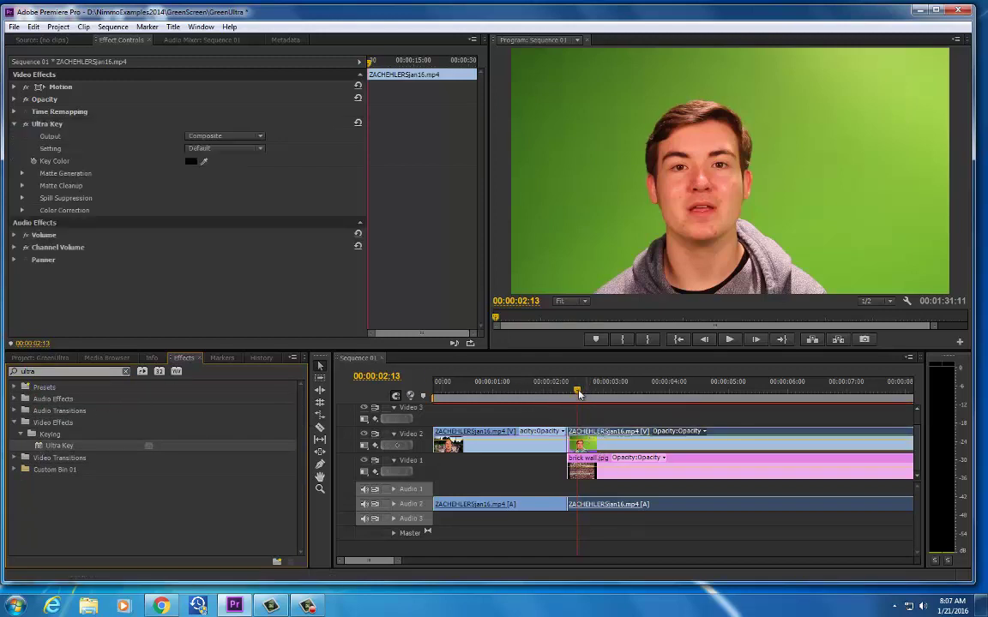
# Expand Ultra Key and sample the green backdrop in the Program monitor with the Key Color eyedropper.
pyautogui.click(14, 123)
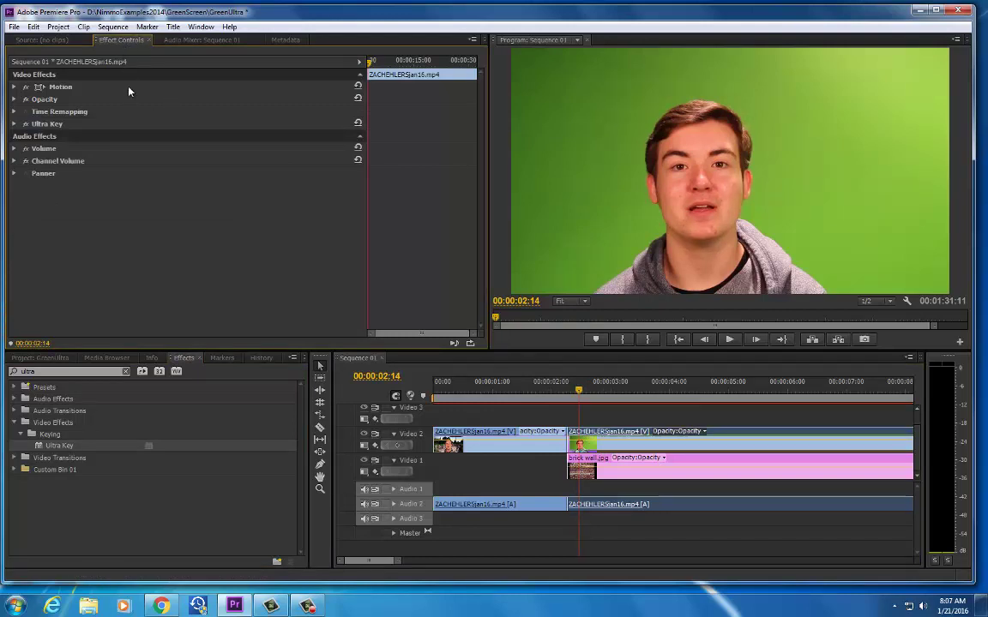
pyautogui.click(15, 123)
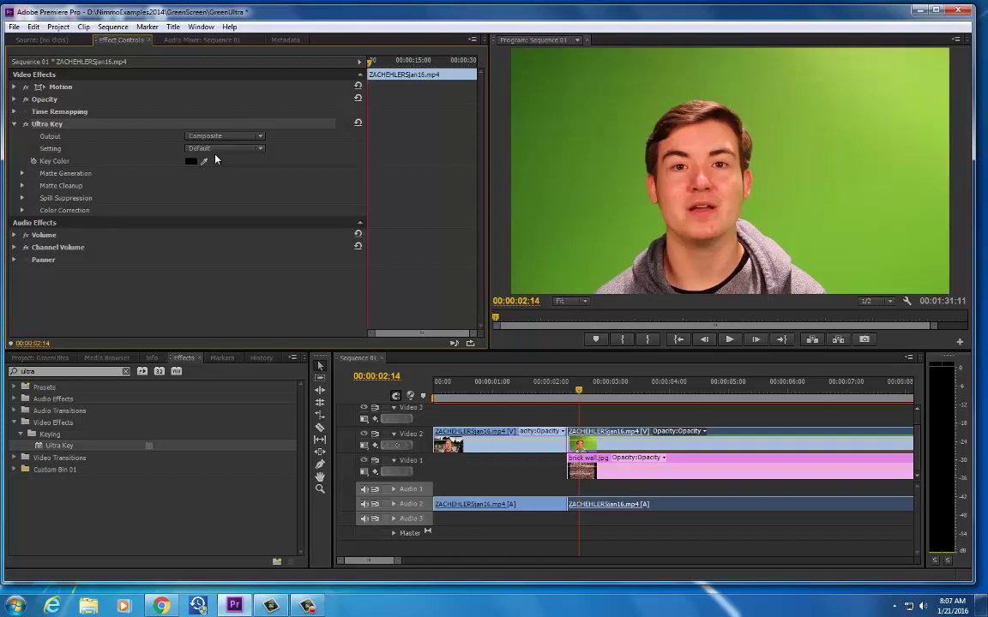
pyautogui.moveTo(204, 160); pyautogui.dragTo(587, 155)
pyautogui.moveTo(587, 155); pyautogui.dragTo(590, 150)
# Pick the green backdrop as the key colour, then toggle Video 2 off and on to compare.
pyautogui.click(581, 144)
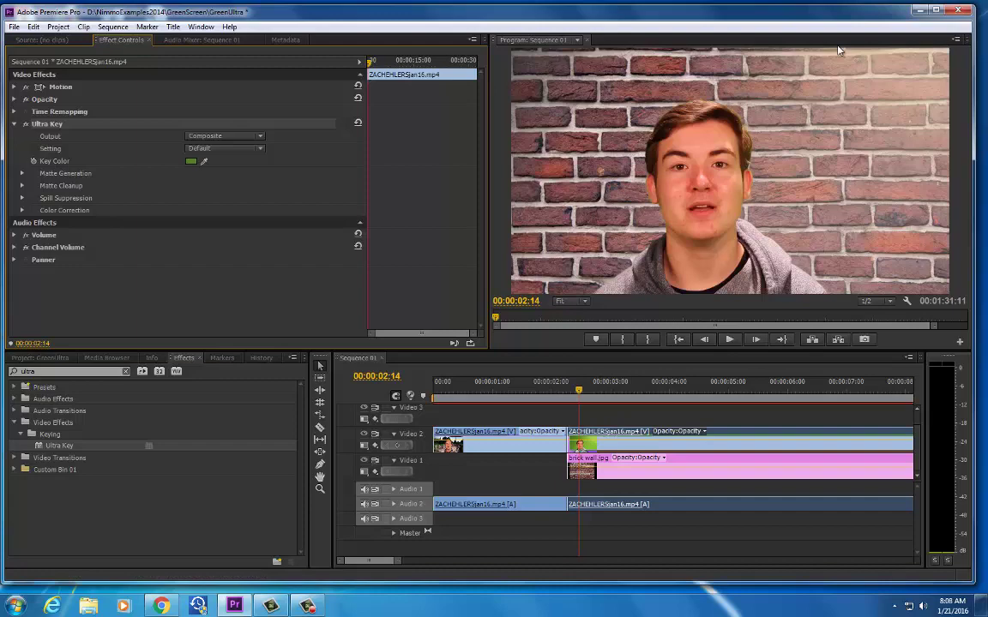
pyautogui.click(363, 434)
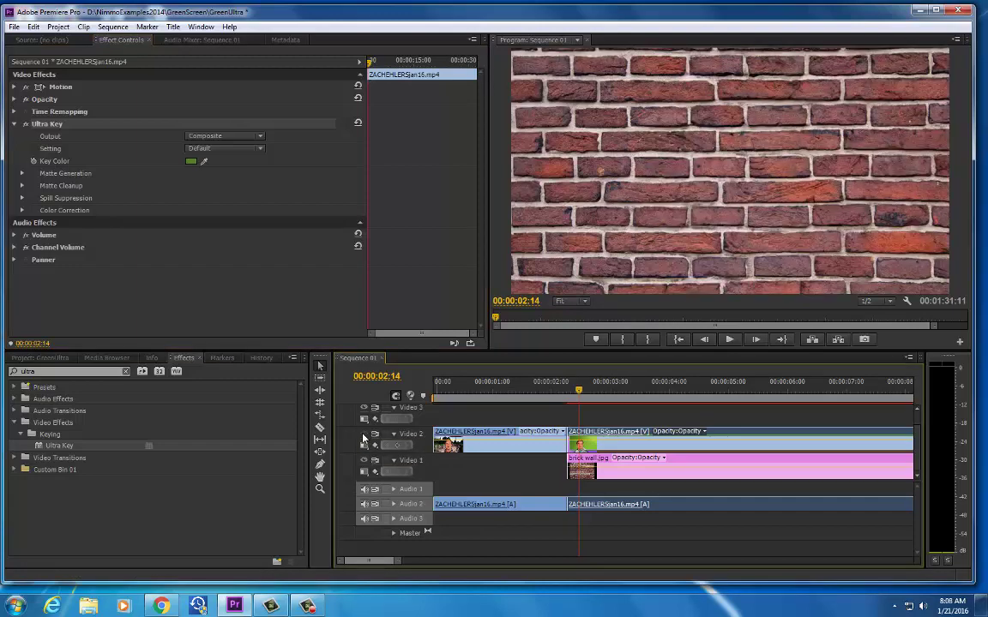
pyautogui.click(362, 434)
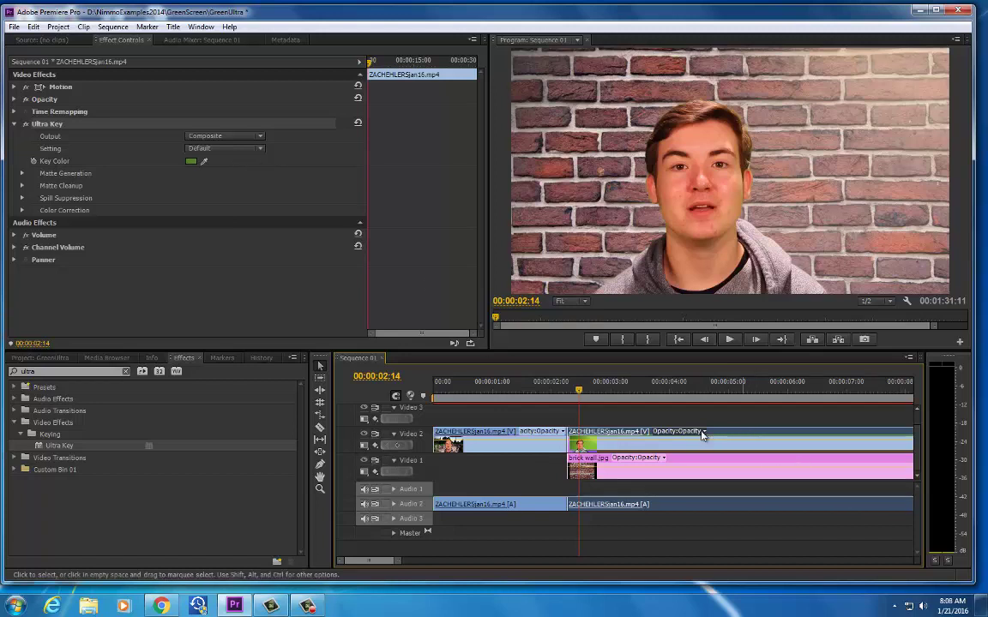
# Switch Ultra Key's Output to Alpha Channel to show the black-and-white matte.
pyautogui.click(227, 137)
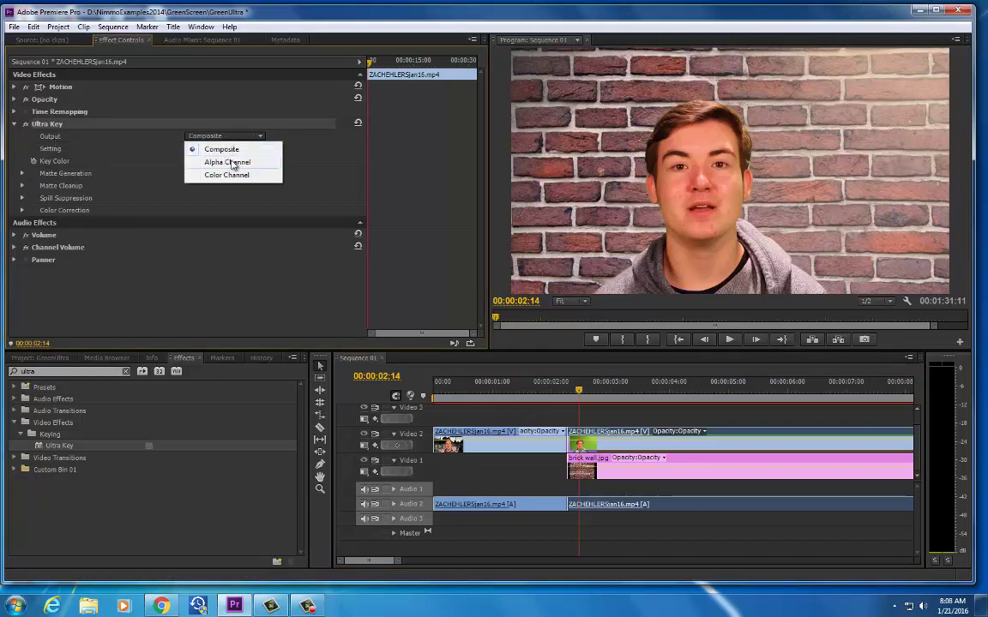
pyautogui.click(228, 162)
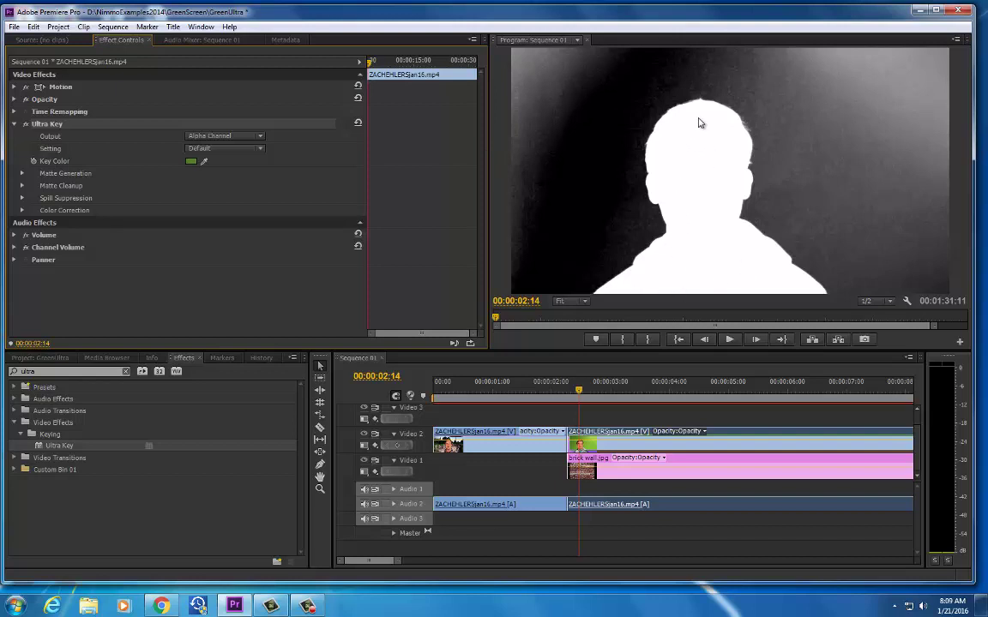
# Under Matte Generation, set Pedestal to 100, Highlight to 0.0 and Shadow to 37.0.
pyautogui.click(22, 174)
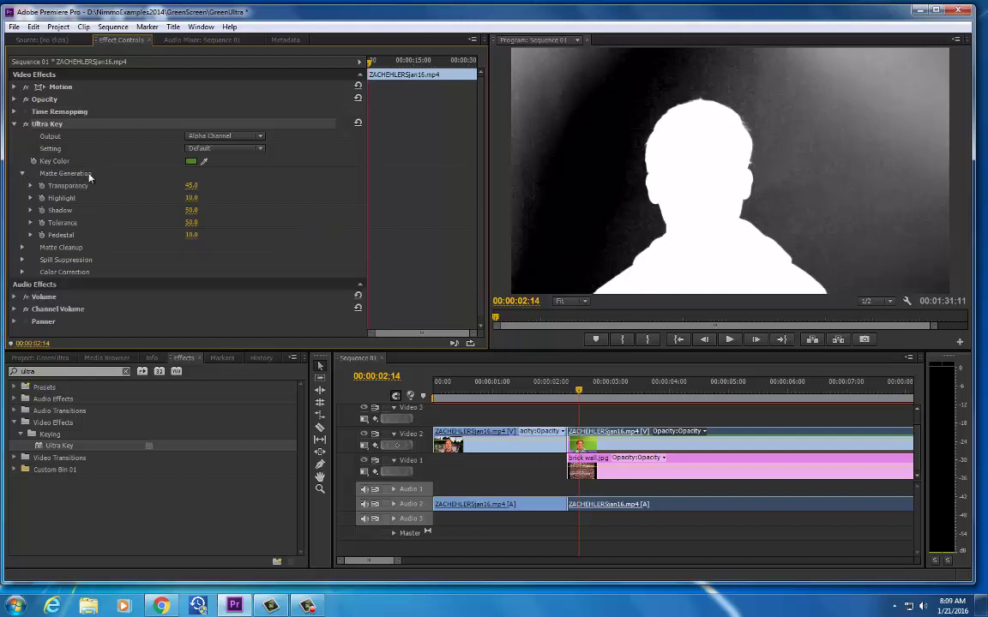
pyautogui.moveTo(191, 235); pyautogui.dragTo(293, 238)
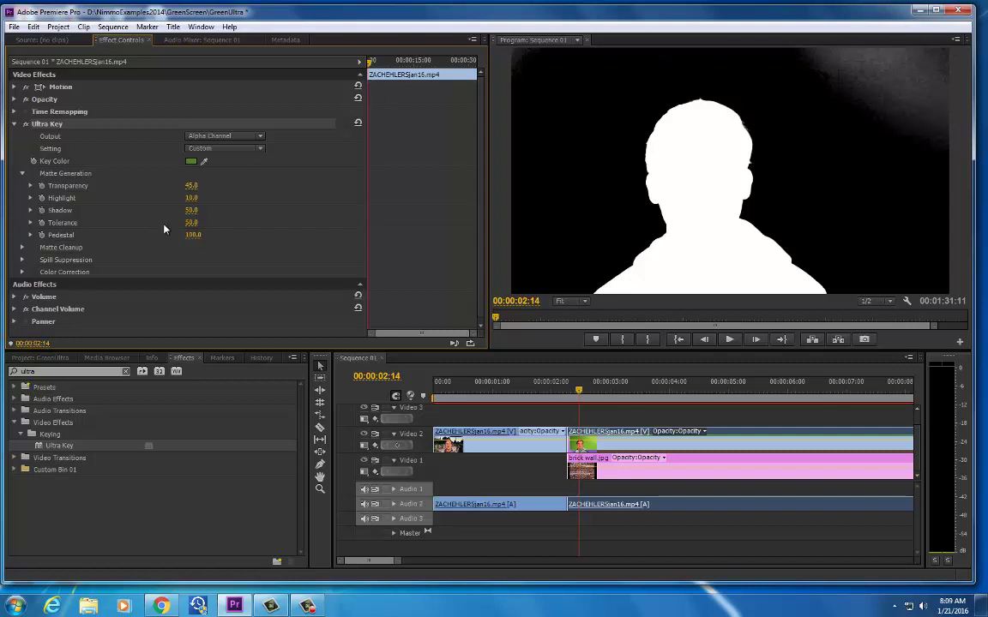
pyautogui.moveTo(192, 199)
pyautogui.mouseDown()
pyautogui.moveTo(210, 201)
pyautogui.moveTo(172, 205)
pyautogui.moveTo(192, 194)
pyautogui.moveTo(186, 207)
pyautogui.mouseUp()
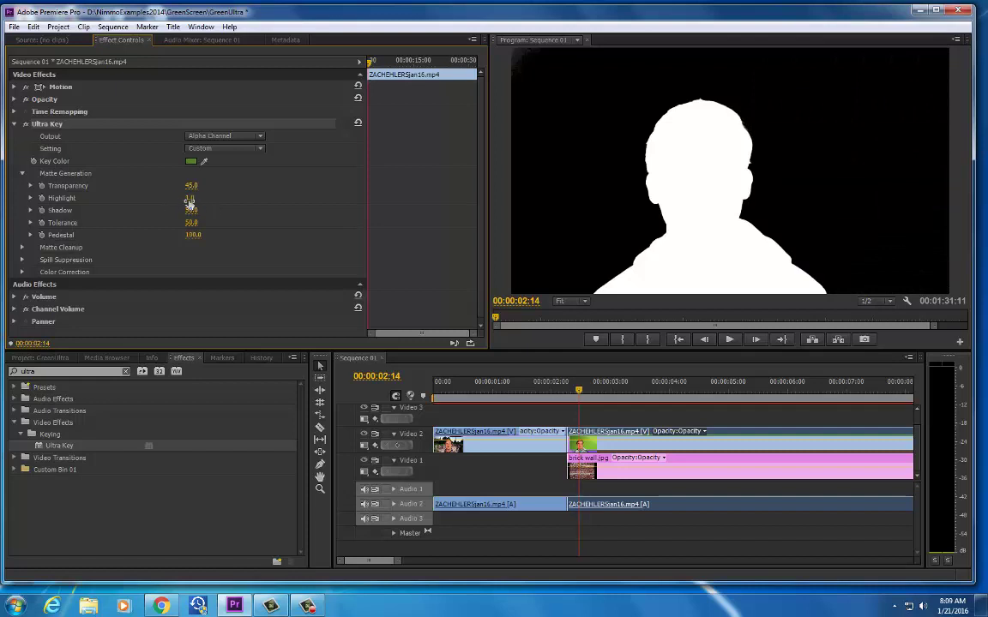
pyautogui.moveTo(182, 203); pyautogui.dragTo(178, 204)
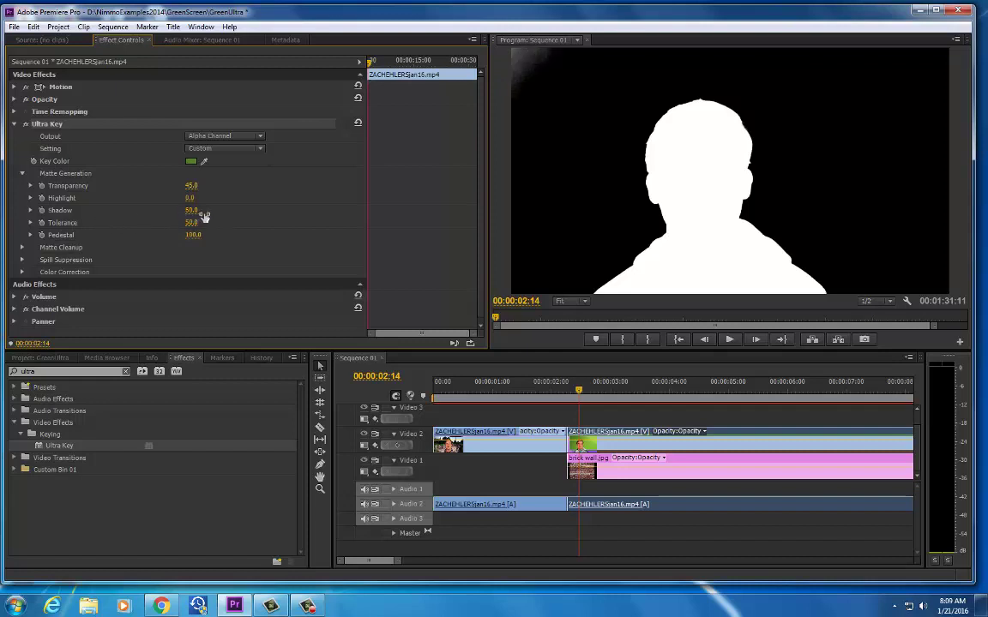
pyautogui.moveTo(195, 215); pyautogui.dragTo(191, 219)
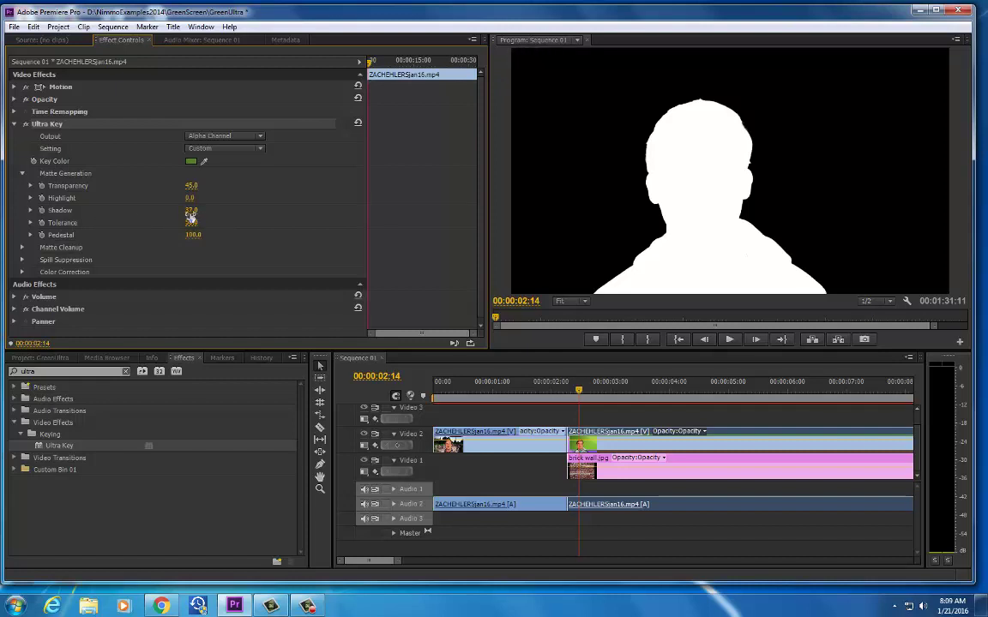
# Set Ultra Key's Output back to Composite to show the presenter over the brick wall.
pyautogui.click(237, 136)
pyautogui.click(238, 150)
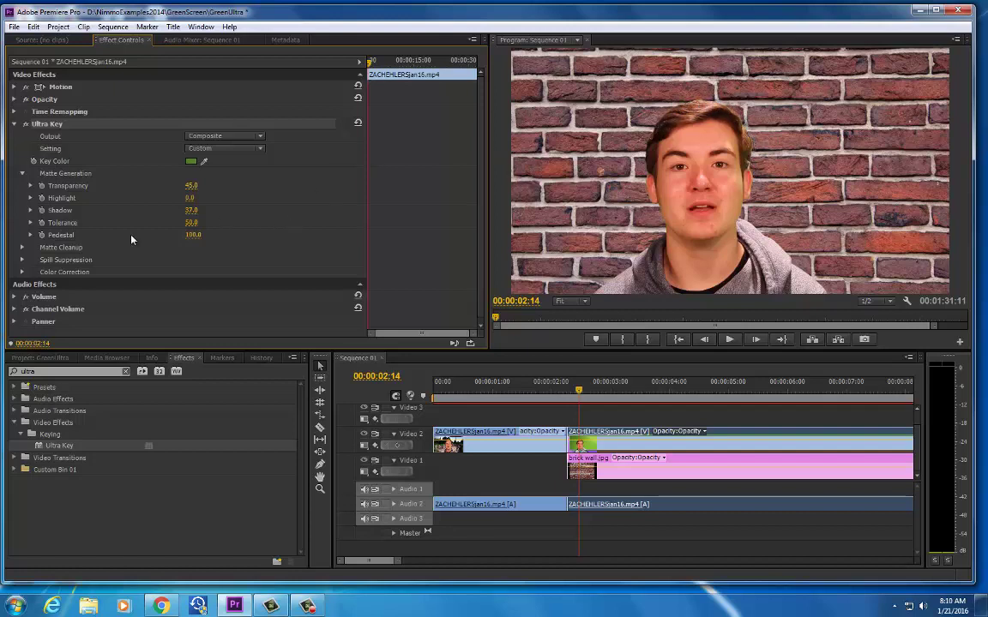
# Under Matte Cleanup, set Choke to 51.0 and play back the keyed shot.
pyautogui.click(23, 248)
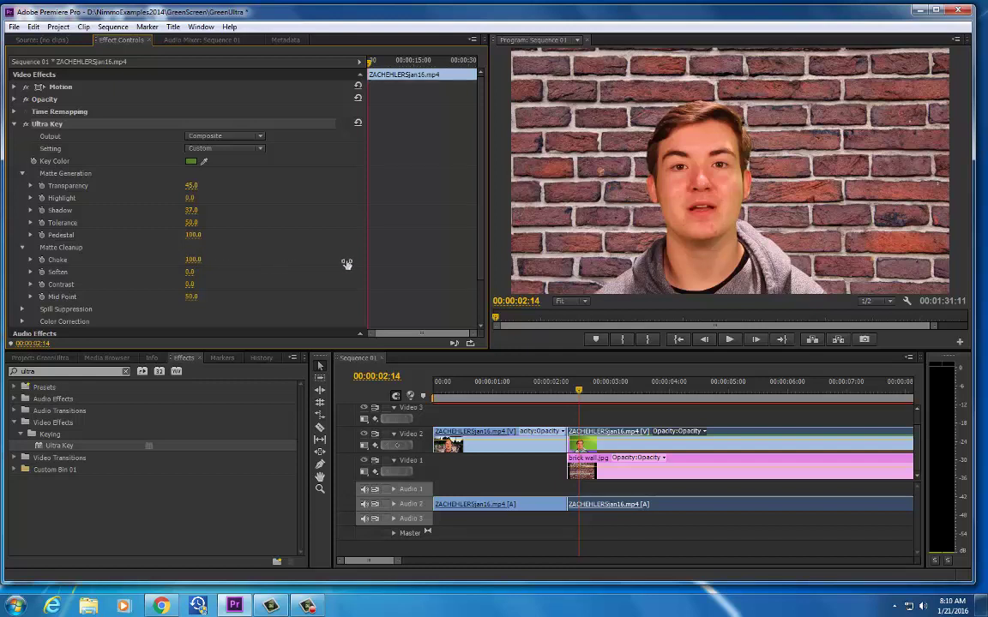
pyautogui.moveTo(190, 262); pyautogui.dragTo(151, 269)
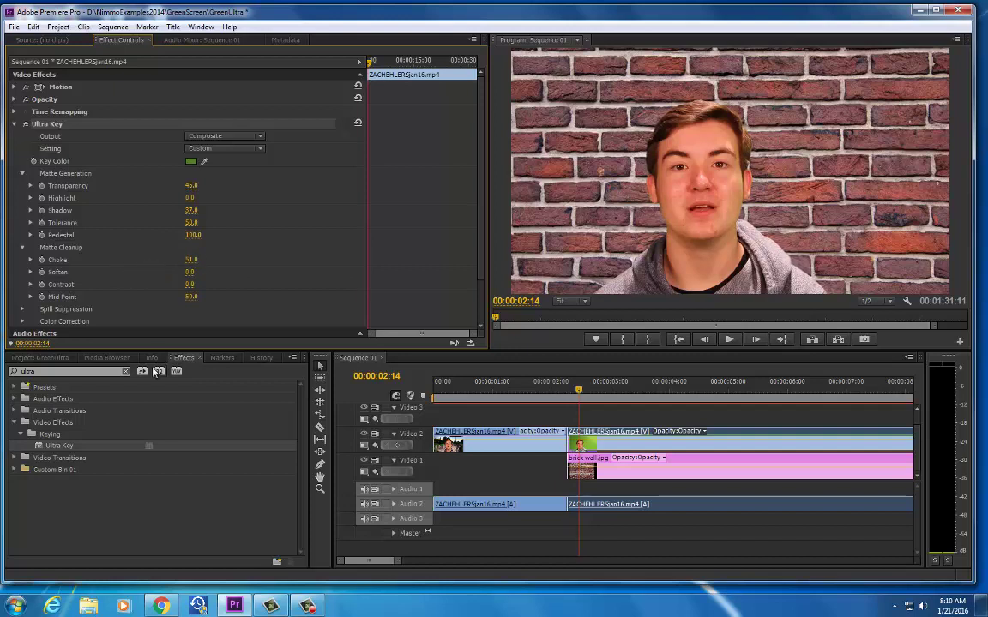
pyautogui.press('space')
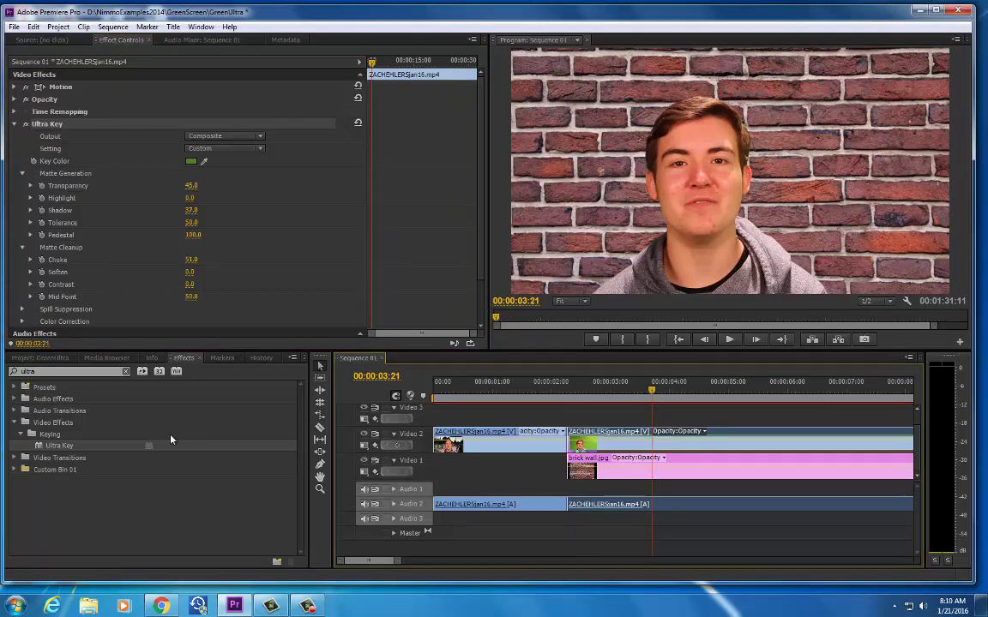